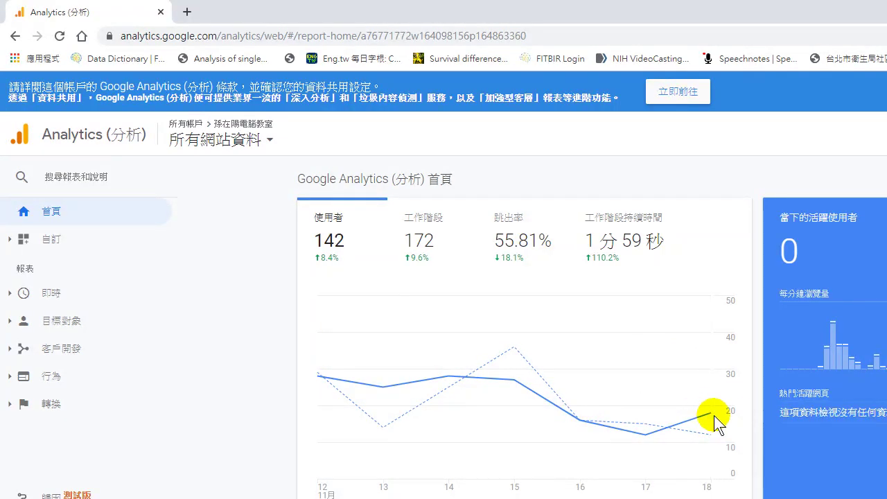
Step: Reload the Analytics home report and open the 資訊主頁 list of custom dashboards
mouse_move(710, 401)
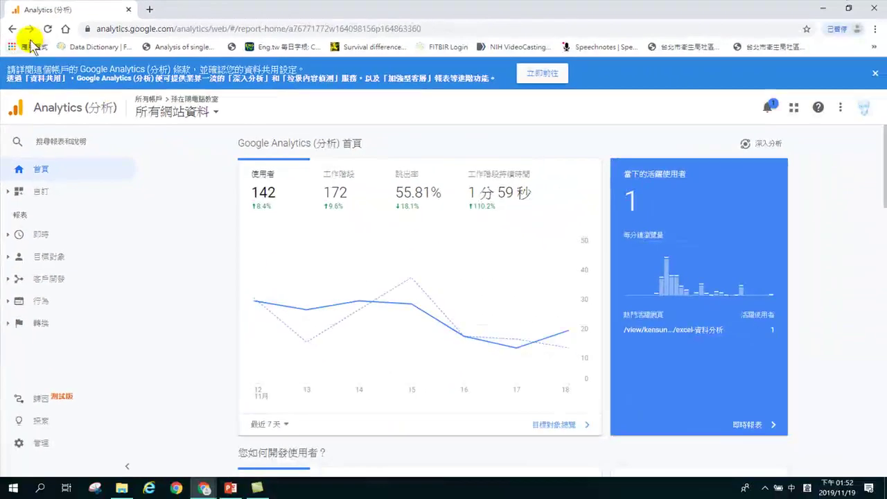
click(48, 30)
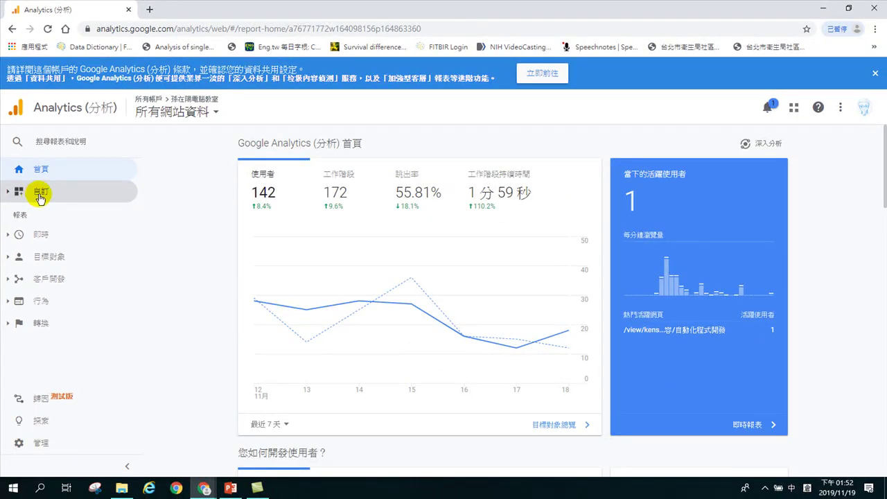
mouse_move(568, 340)
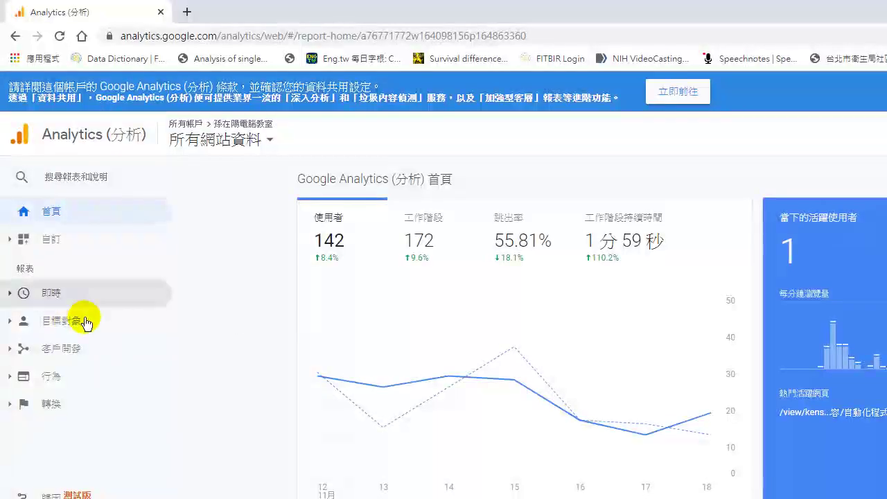
click(52, 239)
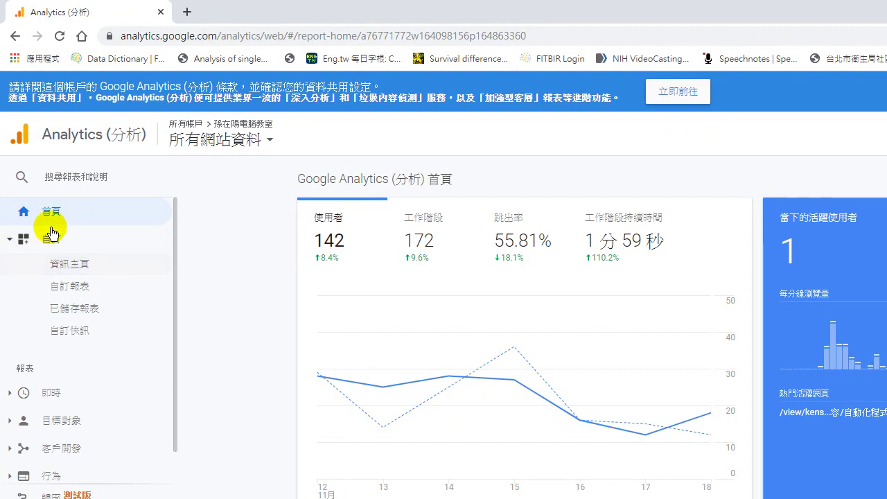
click(72, 265)
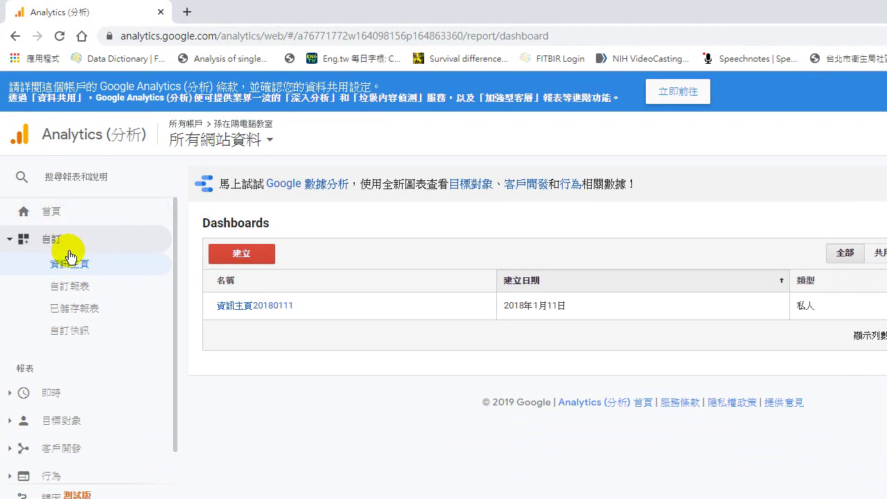
click(245, 260)
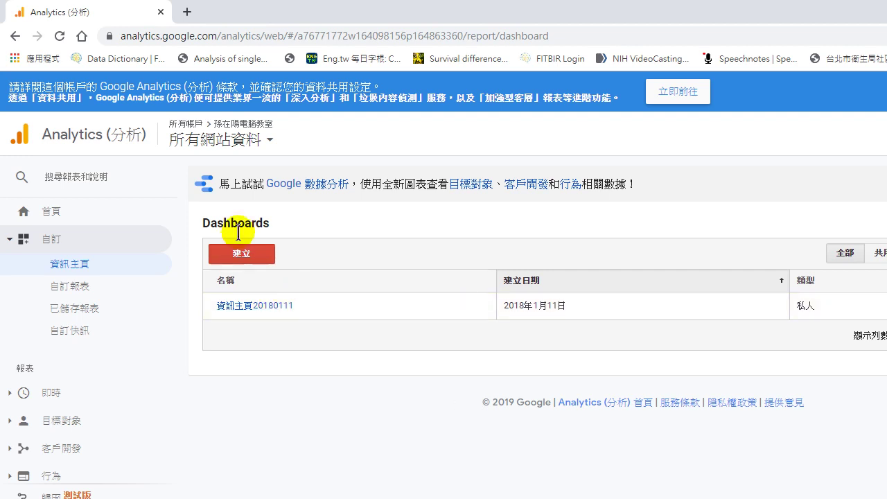
click(239, 255)
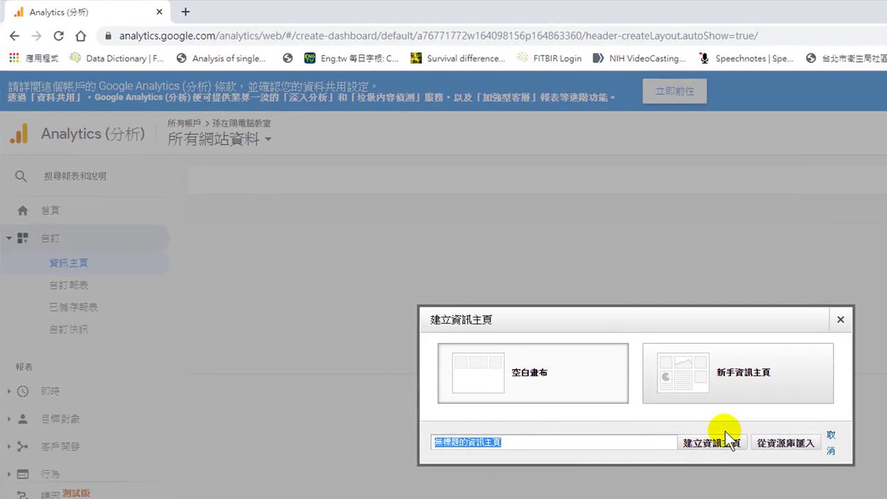
click(840, 320)
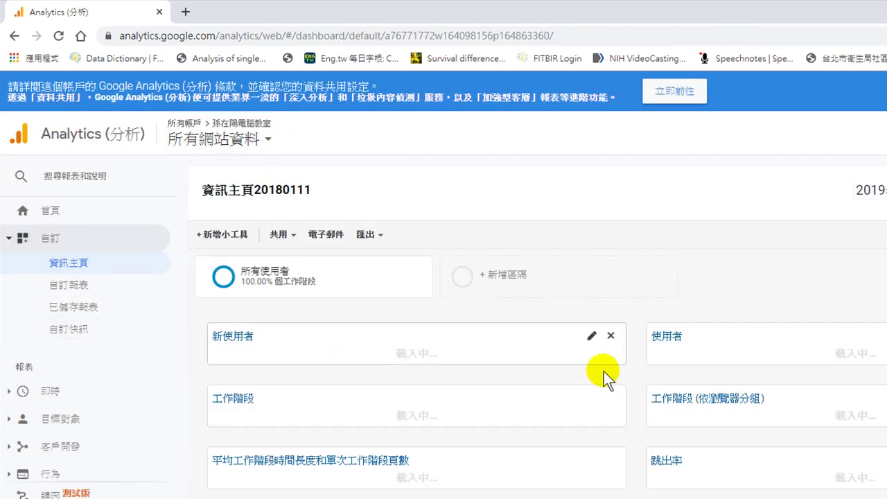
Step: Look over the 自訂報表 and 自訂快訊 overview pages
click(73, 287)
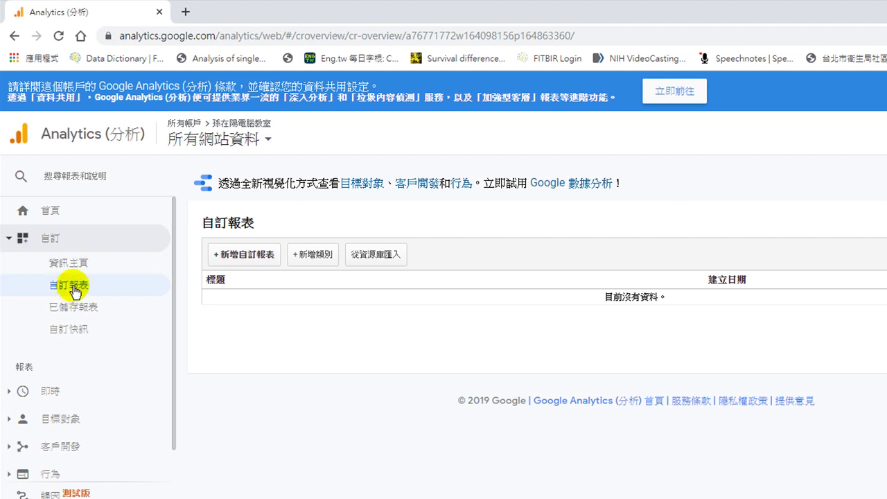
click(88, 330)
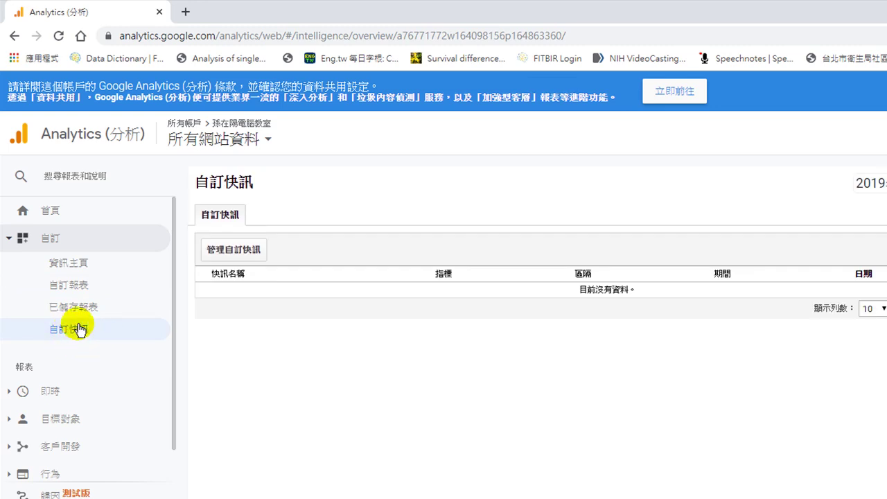
click(78, 328)
click(70, 285)
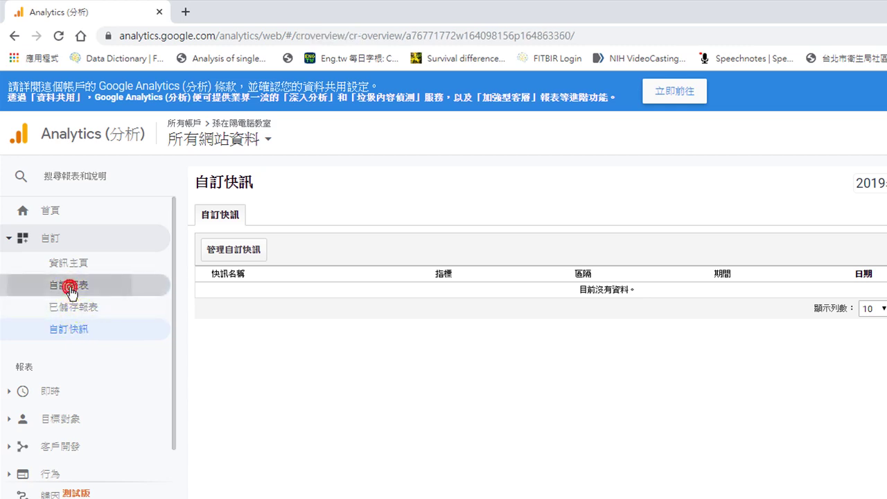
Step: Start a new alert in the management list of 自訂快訊 and name it 瀏覽量增加200
click(70, 329)
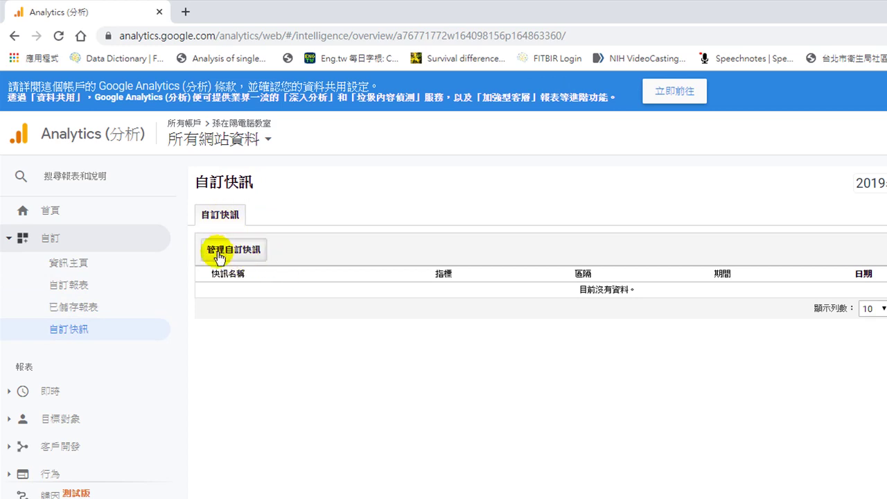
click(233, 250)
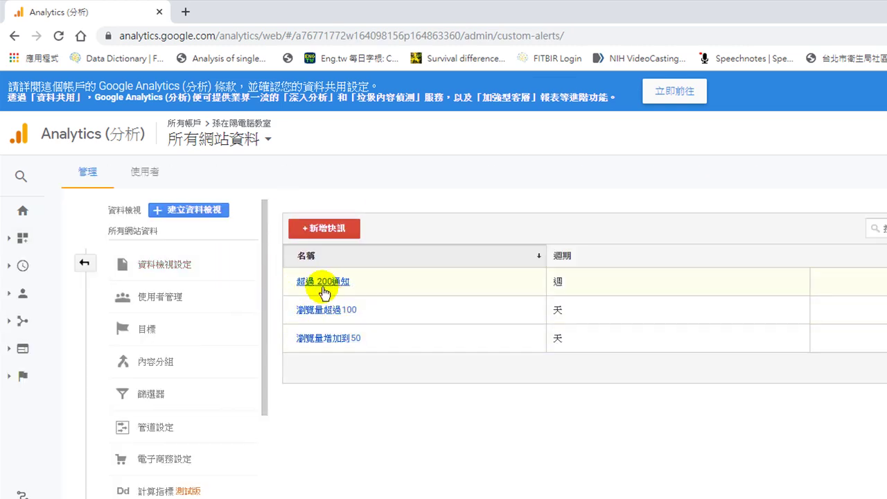
click(325, 232)
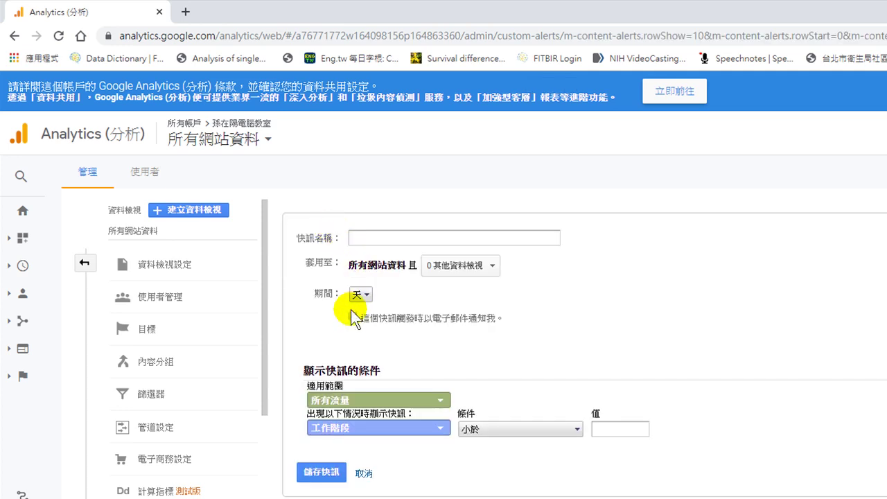
click(355, 237)
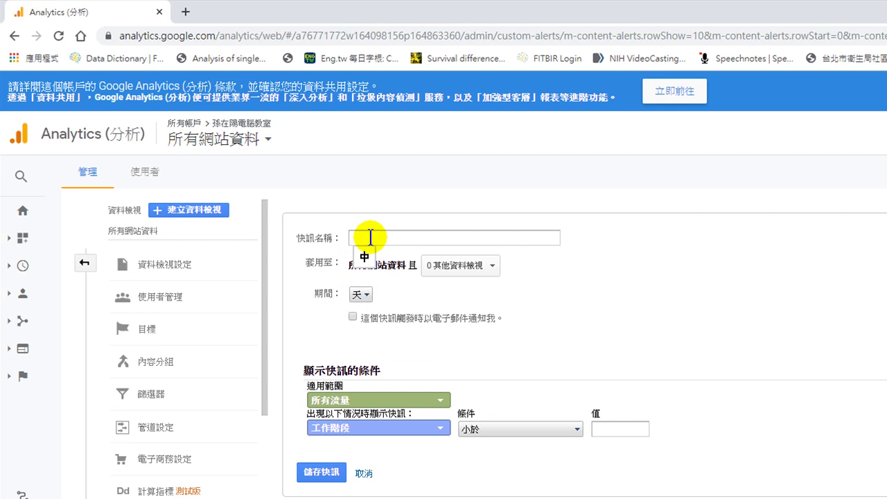
text(測瀏覽)
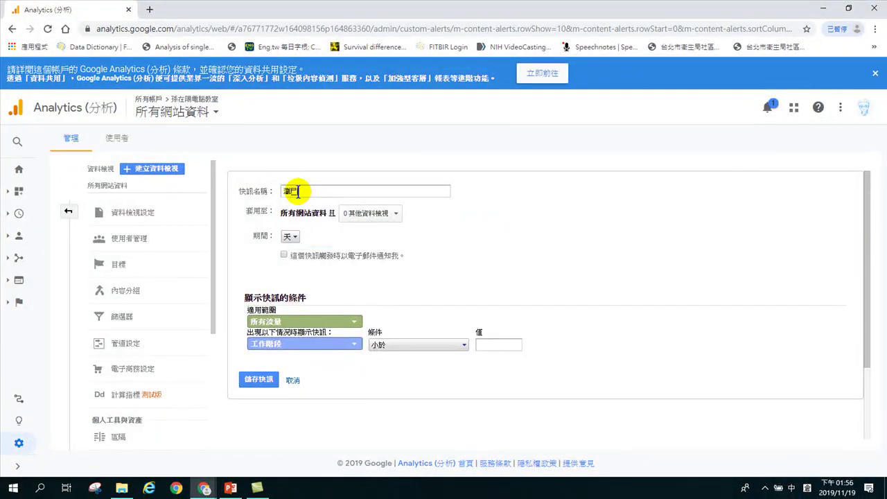
text(目一量)
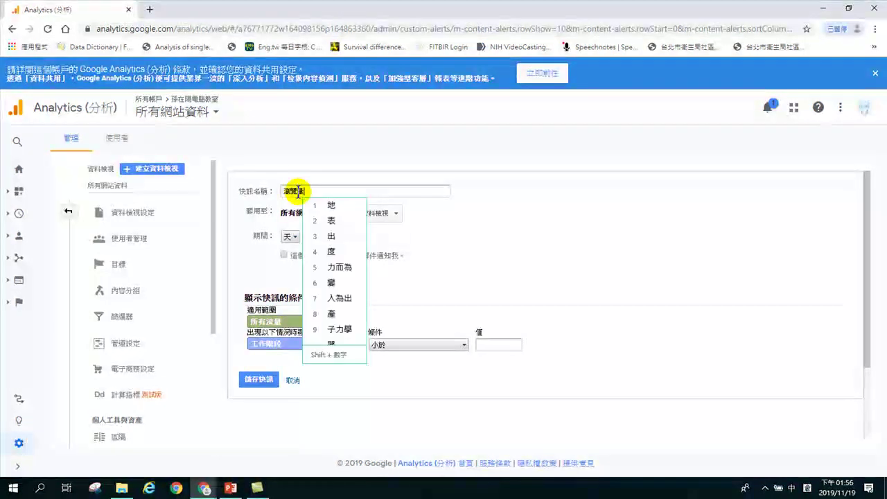
text(增加)
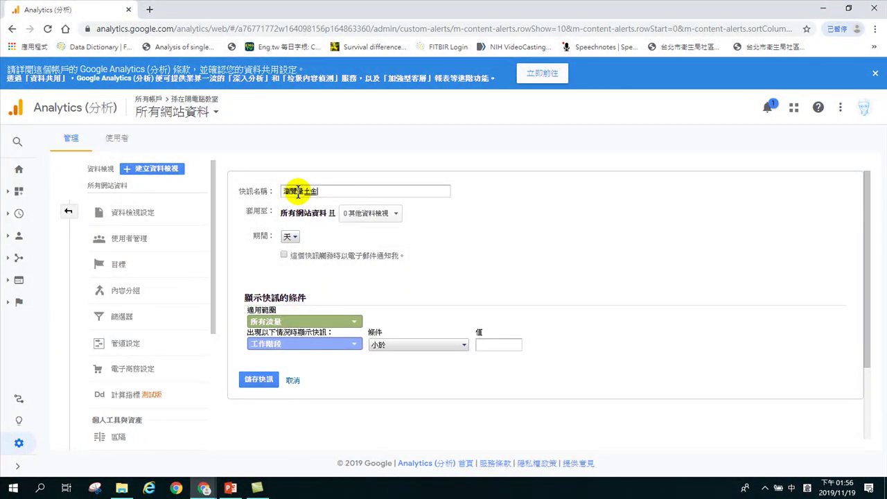
key(Page_Down)
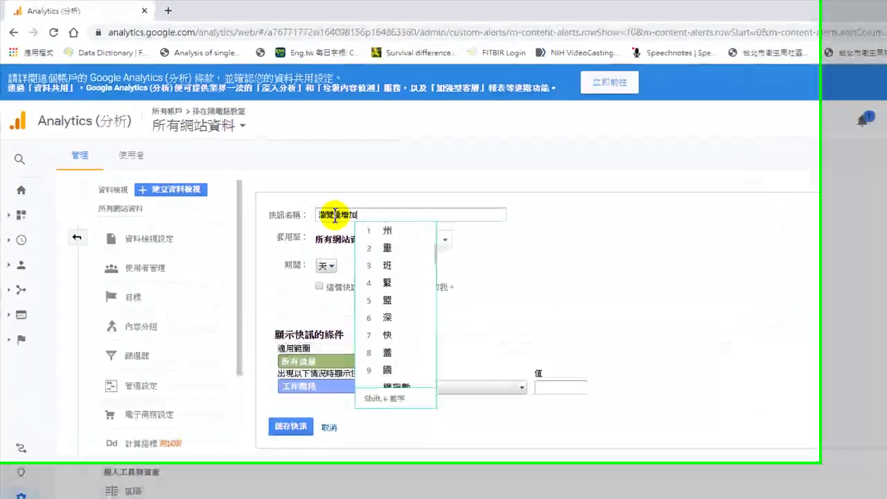
key(Escape)
text(200)
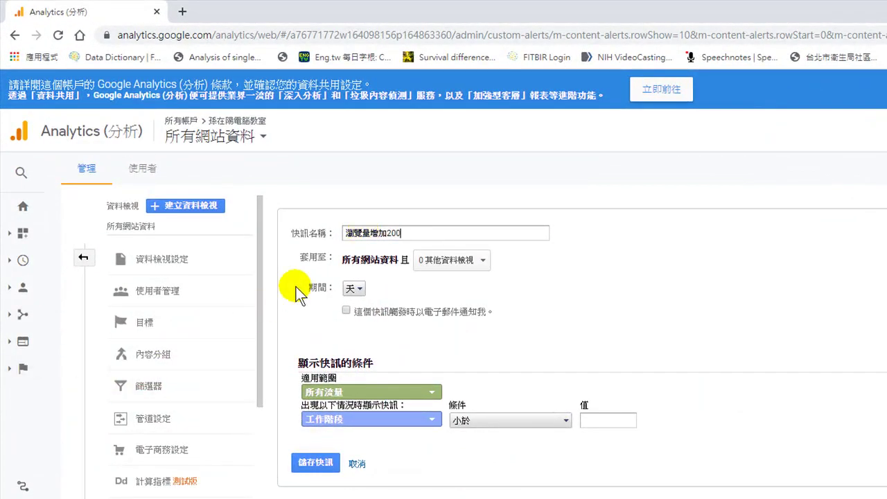
click(357, 290)
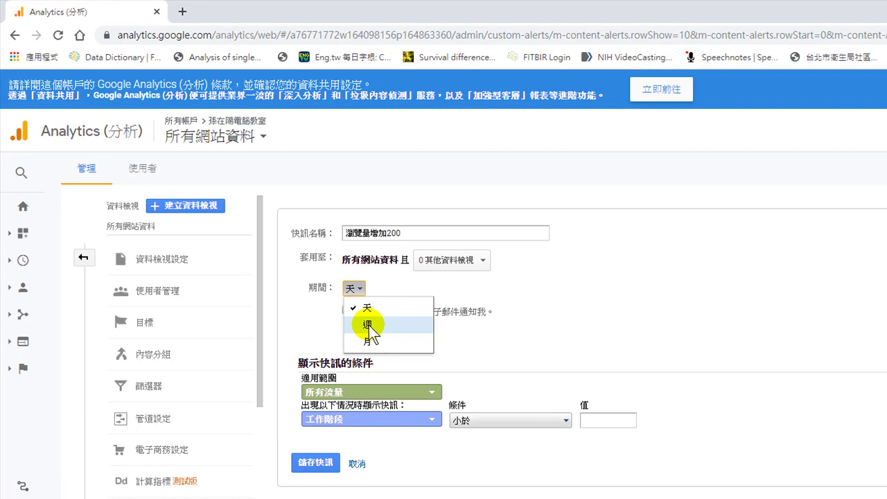
click(407, 232)
drag(407, 232, 386, 232)
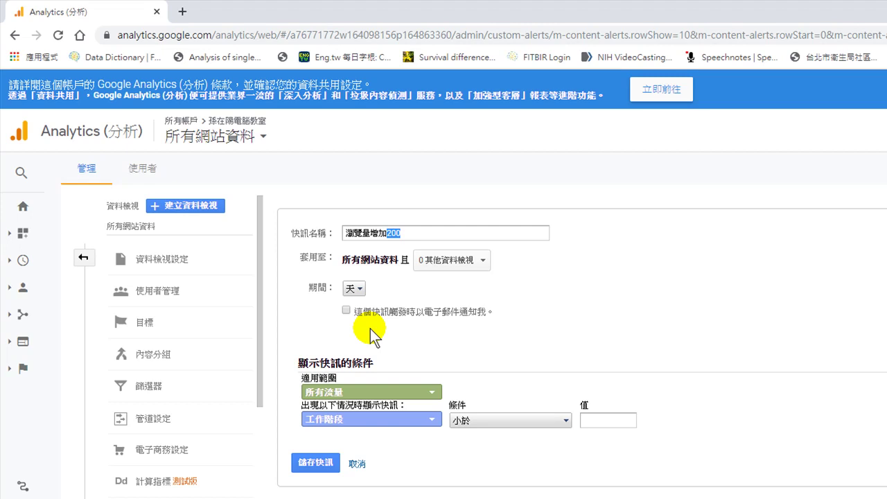
Step: Apply the alert to 所有流量 and set its condition to 網頁瀏覽量 大於 200
click(421, 393)
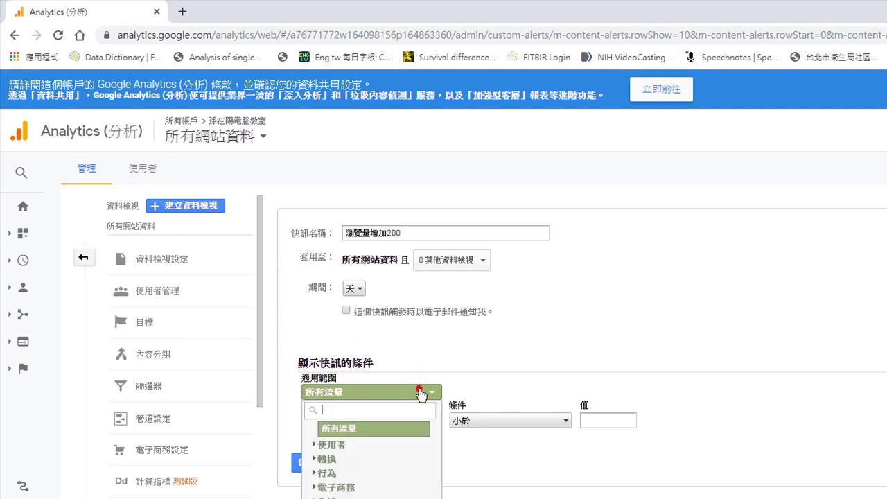
click(347, 431)
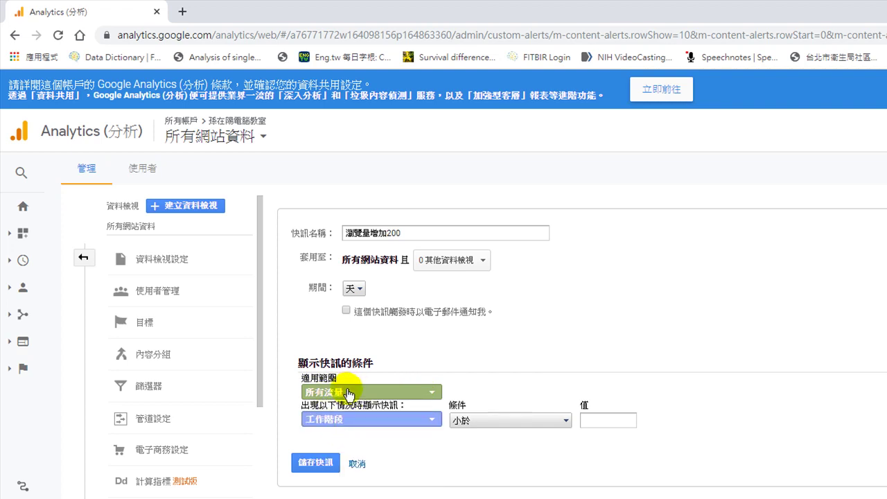
click(375, 420)
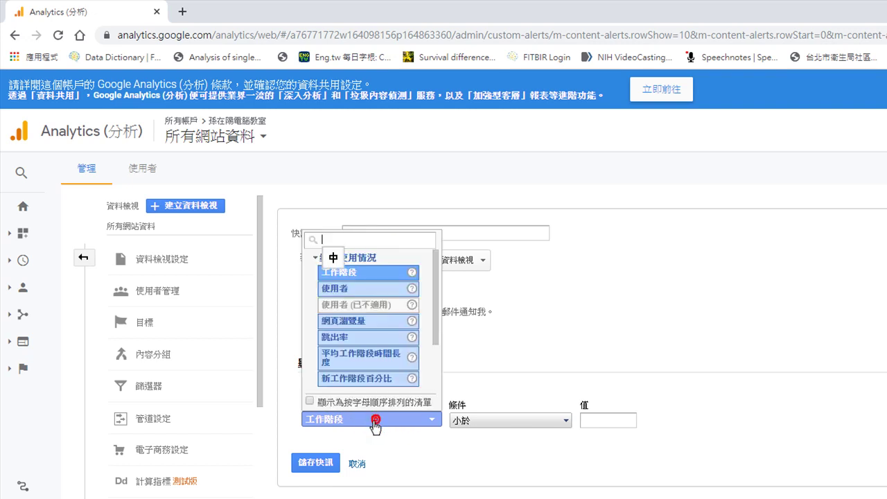
click(339, 322)
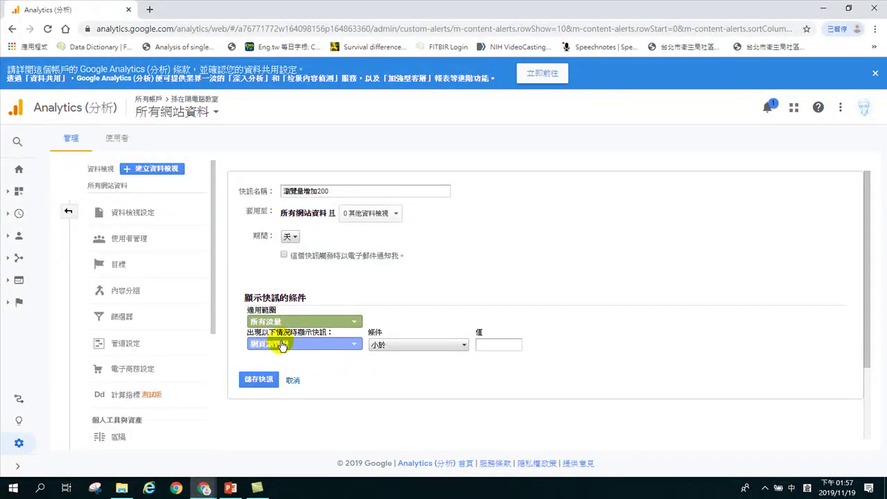
click(407, 350)
click(398, 274)
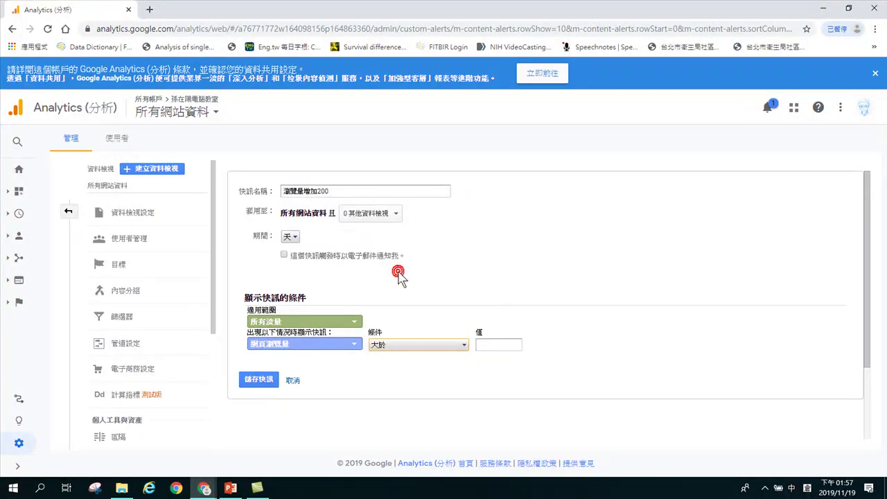
click(490, 344)
text(2)
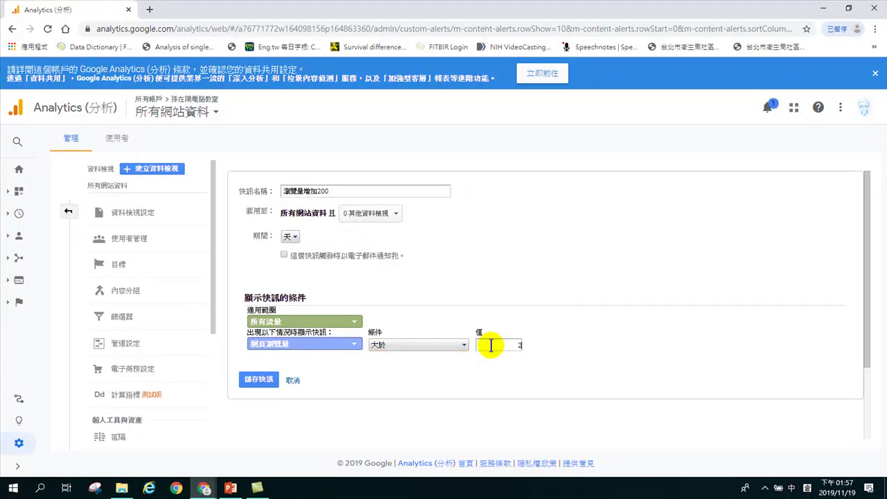
text(00)
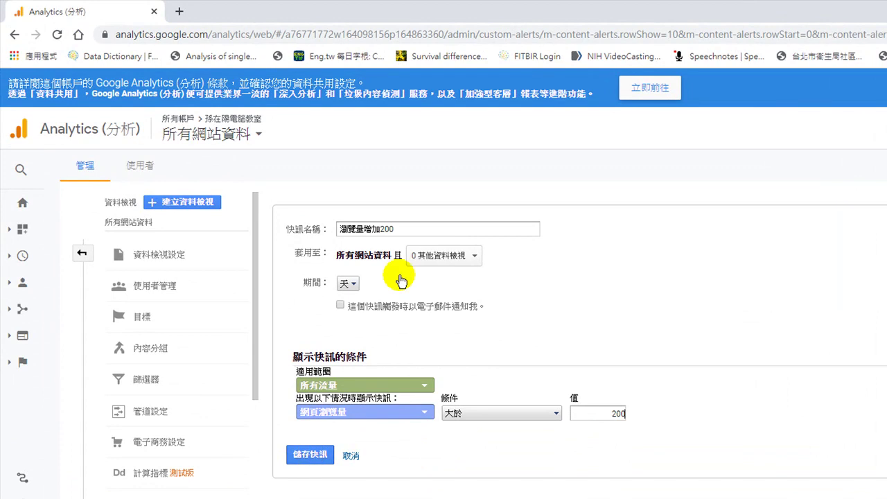
Step: Append -20191119 to the alert name and save the alert
click(414, 229)
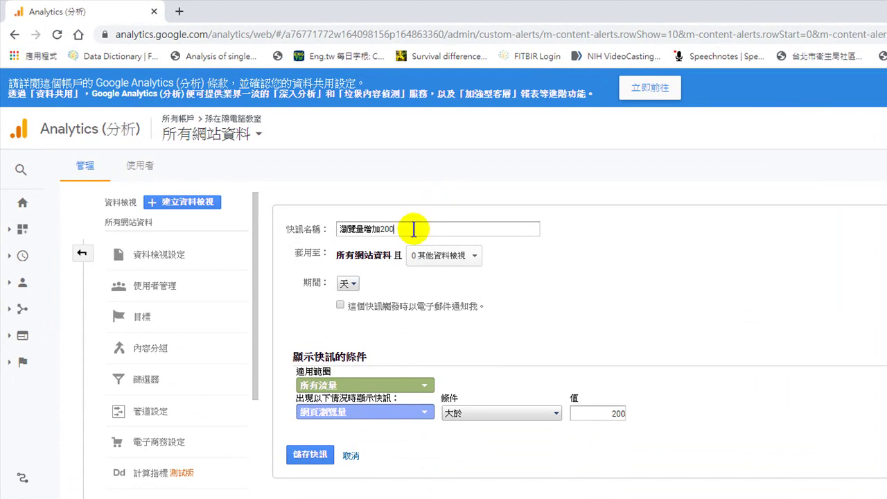
text(-20191119)
click(311, 456)
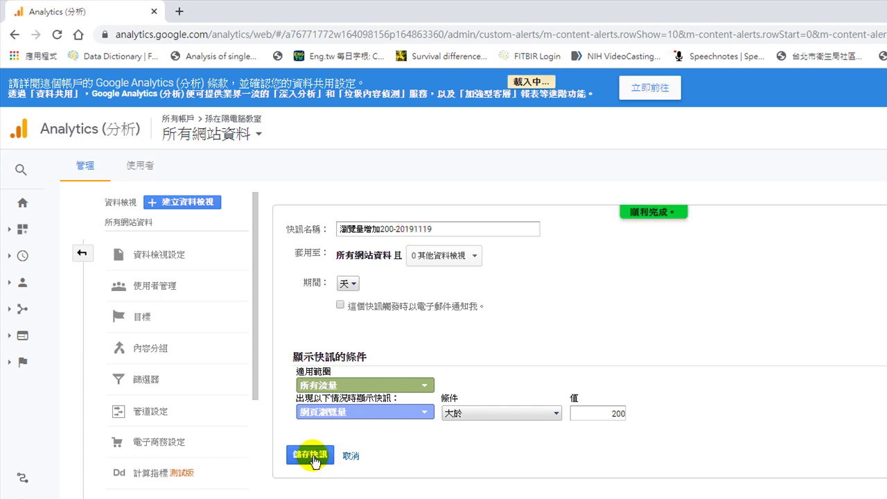